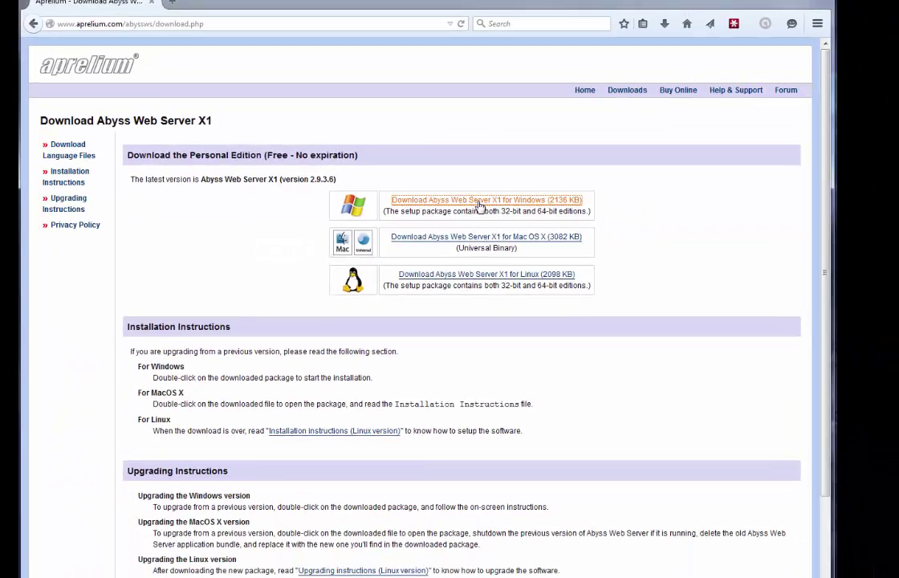
Download the Windows edition of Abyss Web Server X1 and save abwsx1.exe to the Desktop
left_click(505, 200)
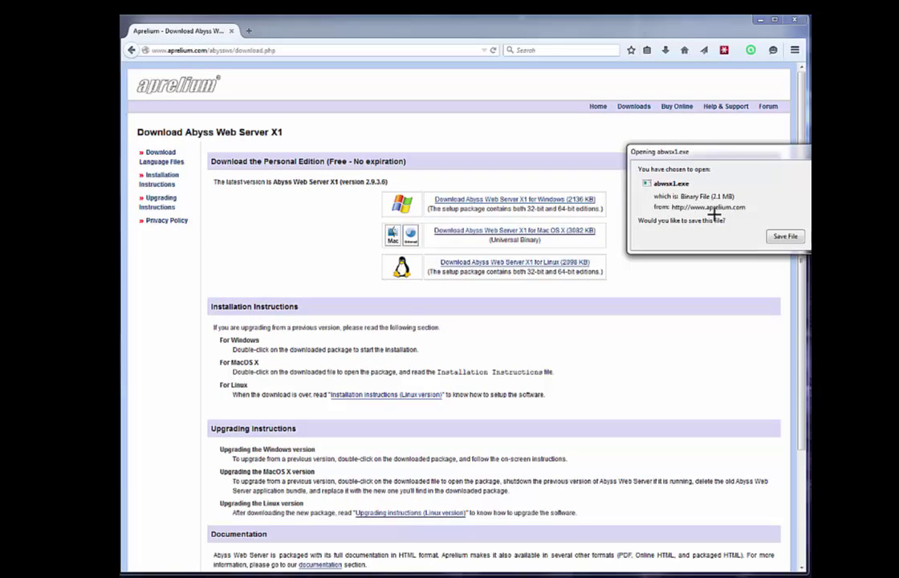
left_click_drag(759, 150, 611, 153)
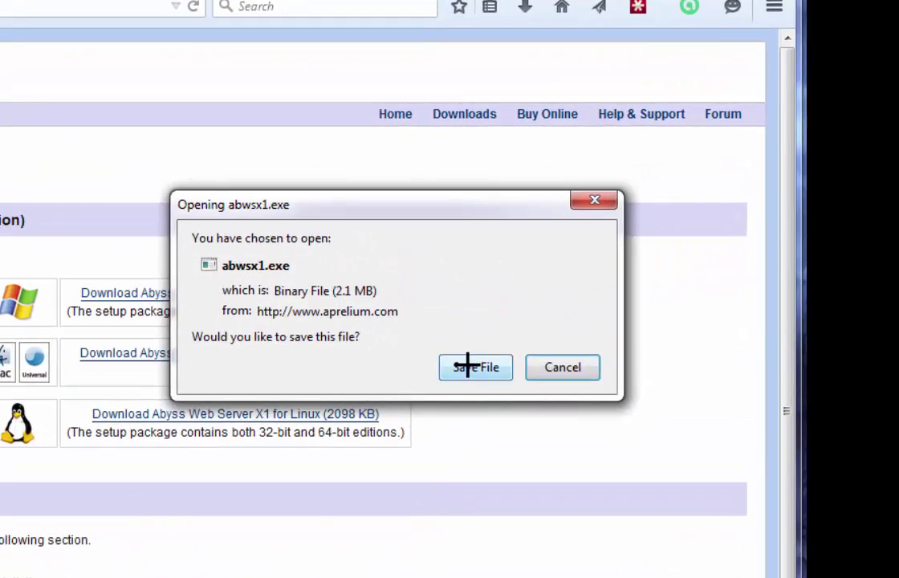
left_click(617, 254)
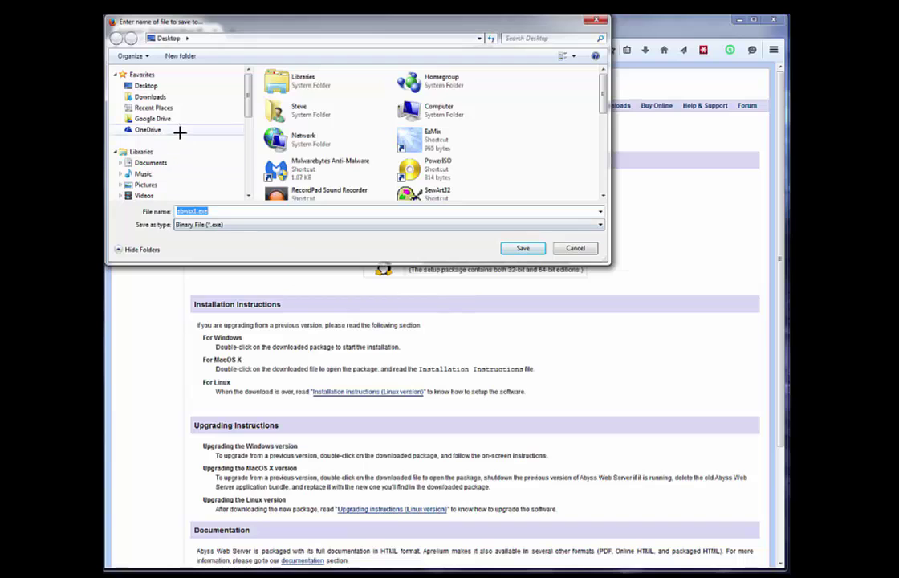
left_click(152, 89)
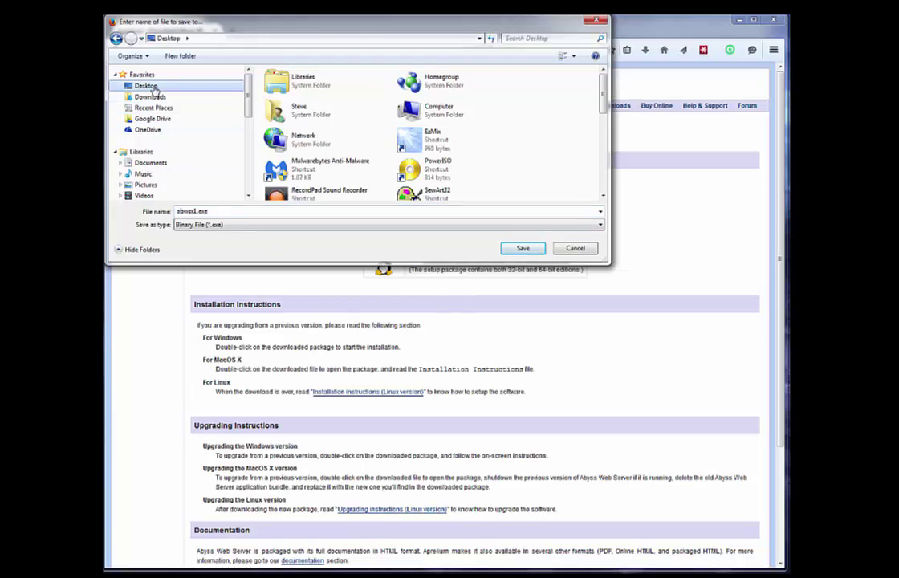
left_click(521, 248)
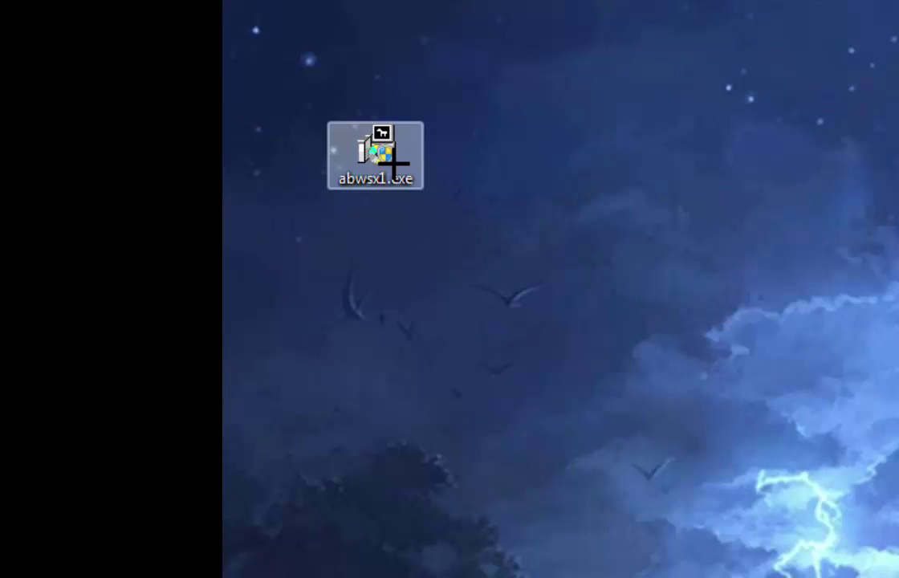
Run abwsx1.exe, accept the license, and install all default components into C:\Abyss Web Server
double_click(392, 165)
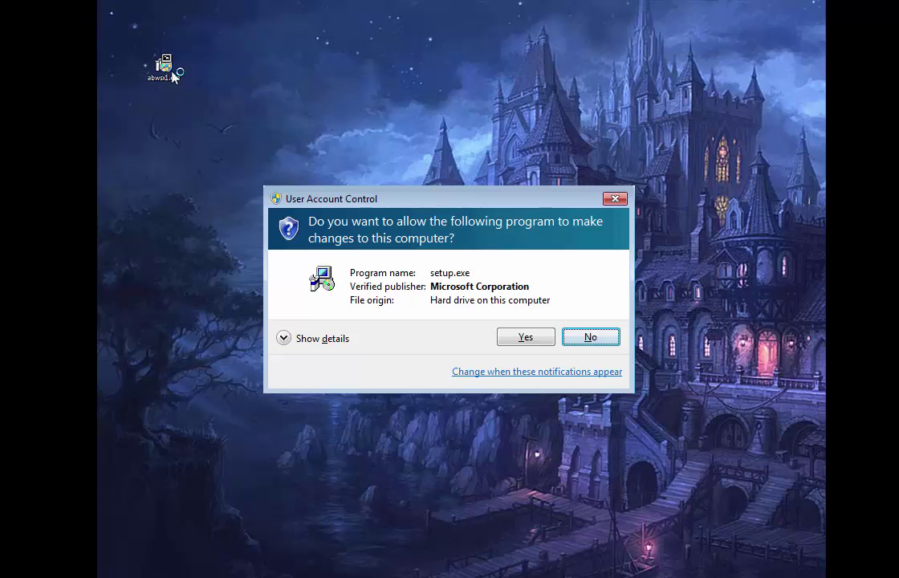
left_click(526, 338)
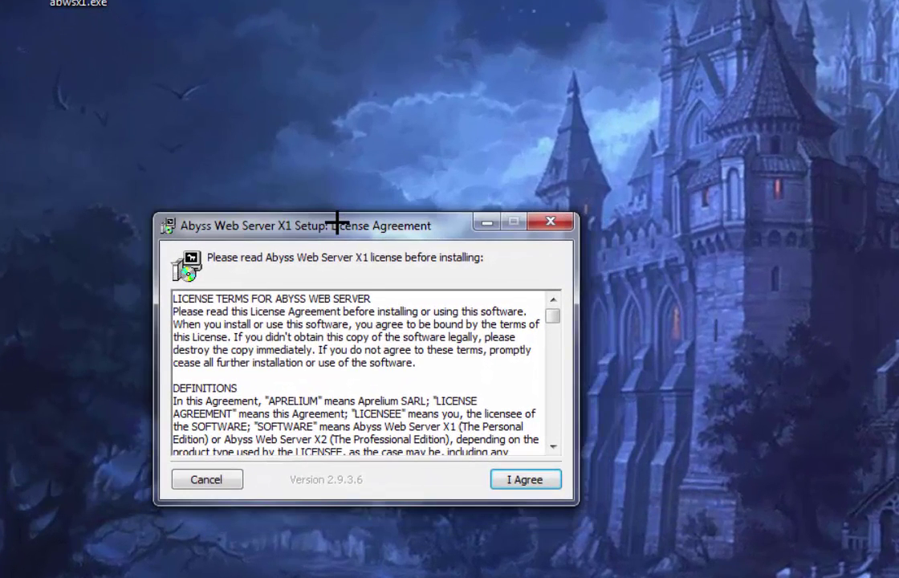
left_click(536, 481)
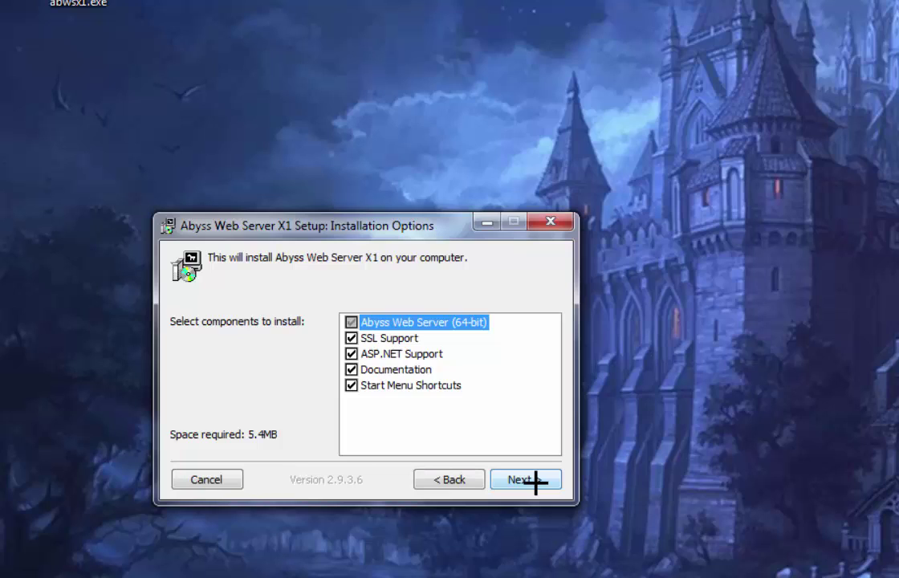
left_click(525, 479)
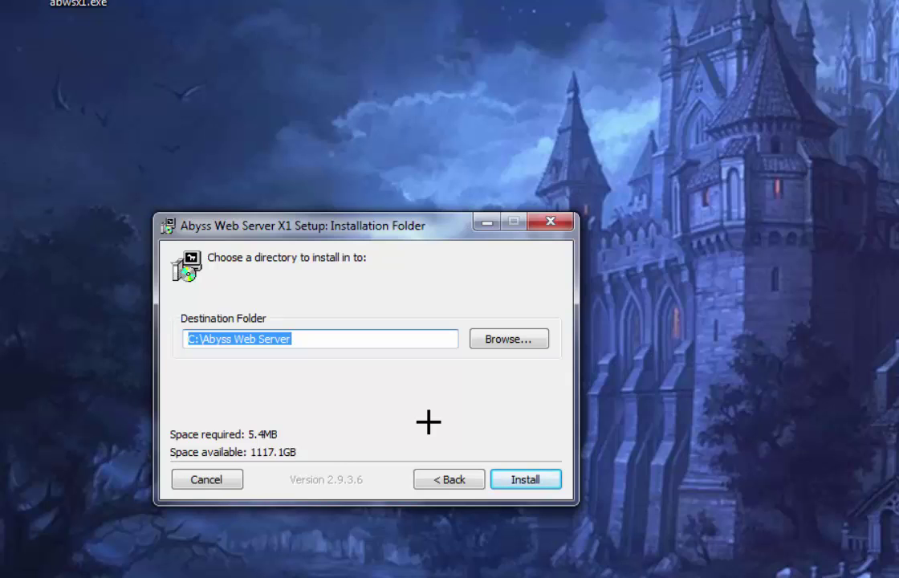
left_click(523, 479)
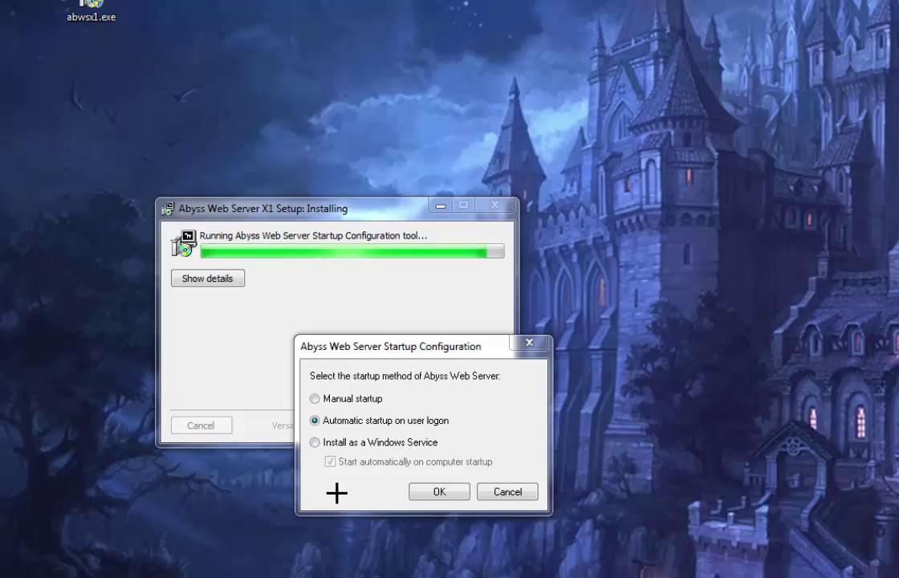
Set the server to install as a Windows service starting automatically on computer startup, and start it to continue to console configuration
left_click(315, 441)
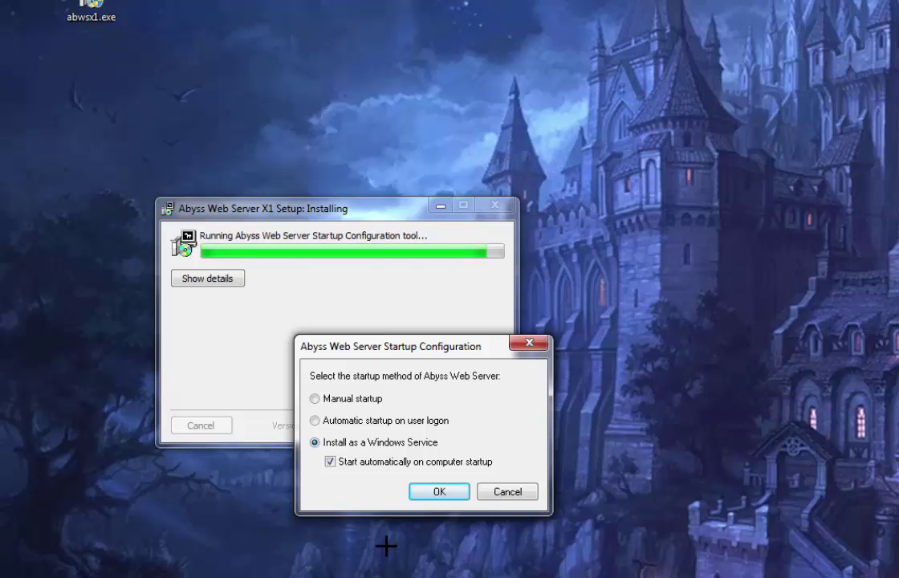
left_click(432, 490)
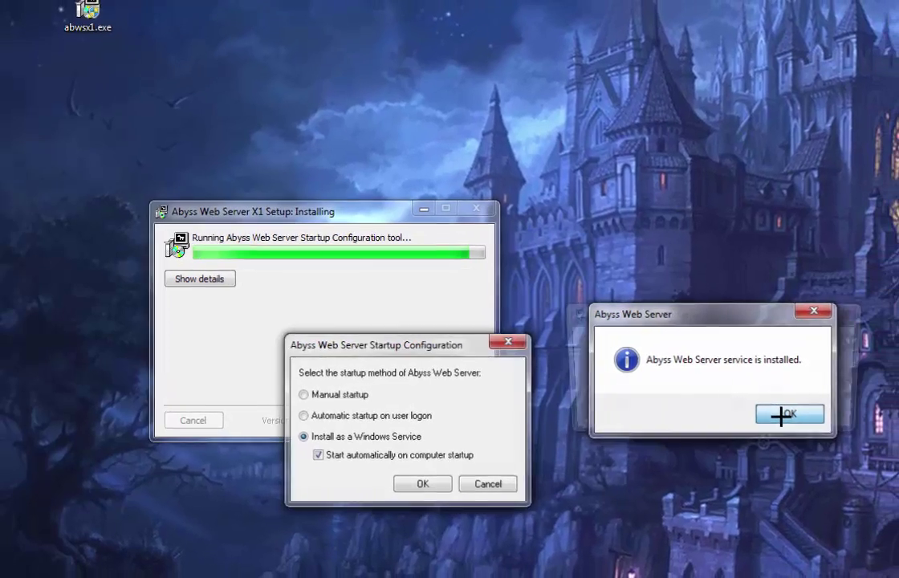
left_click(812, 419)
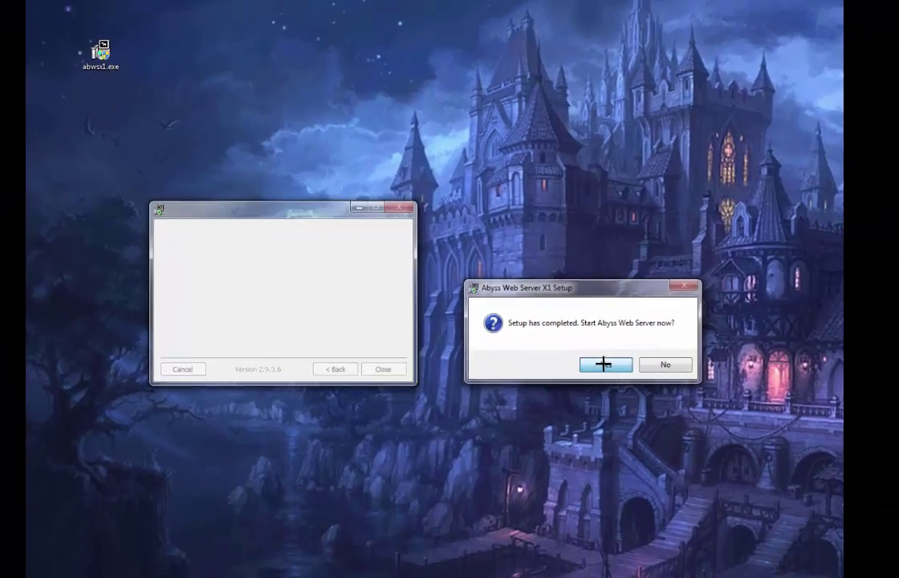
left_click(610, 367)
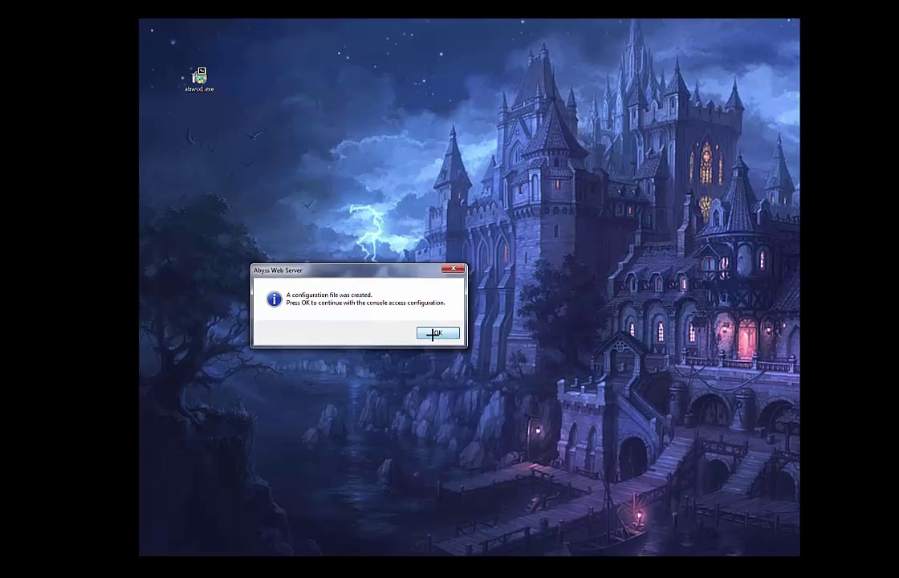
left_click(478, 464)
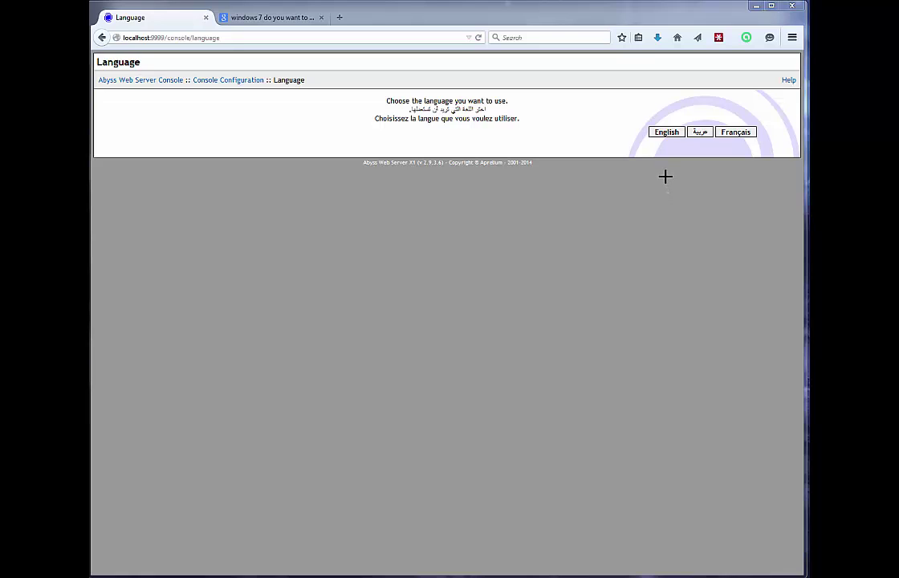
Set the console language to English, create the console login and password, and authenticate with them
left_click(666, 138)
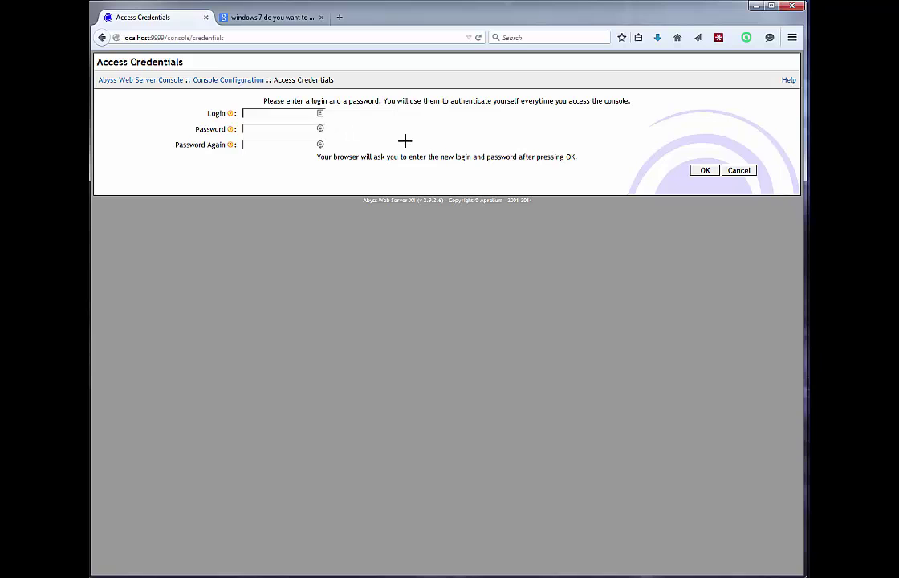
type("Steve")
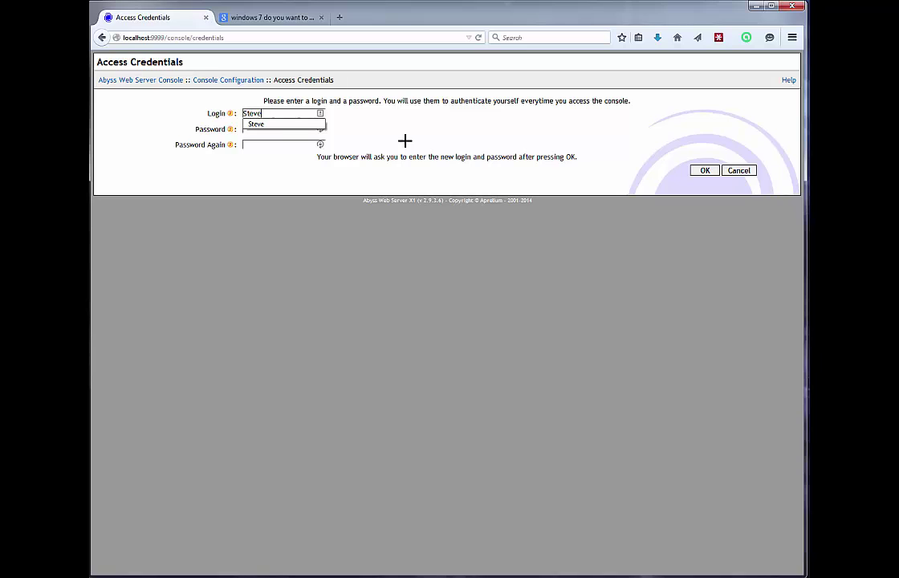
left_click(406, 140)
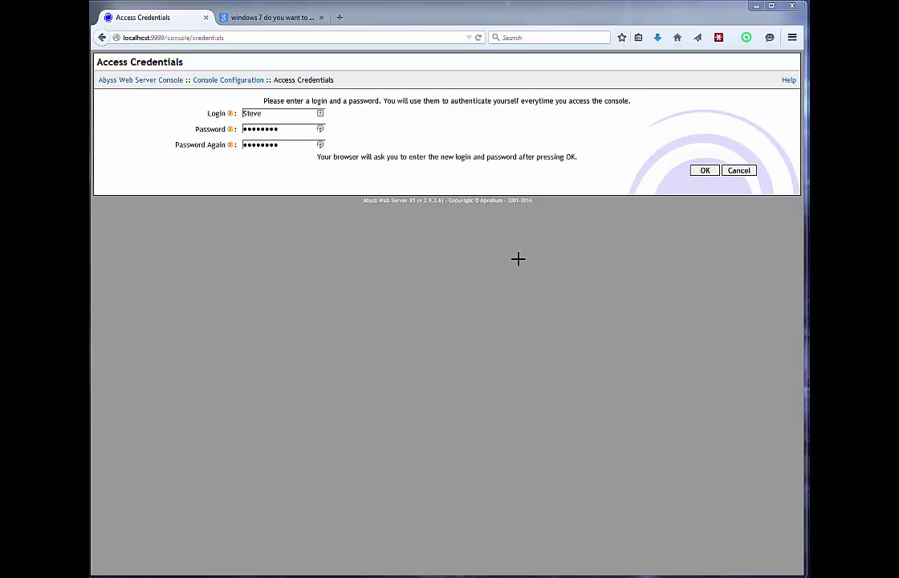
left_click(706, 171)
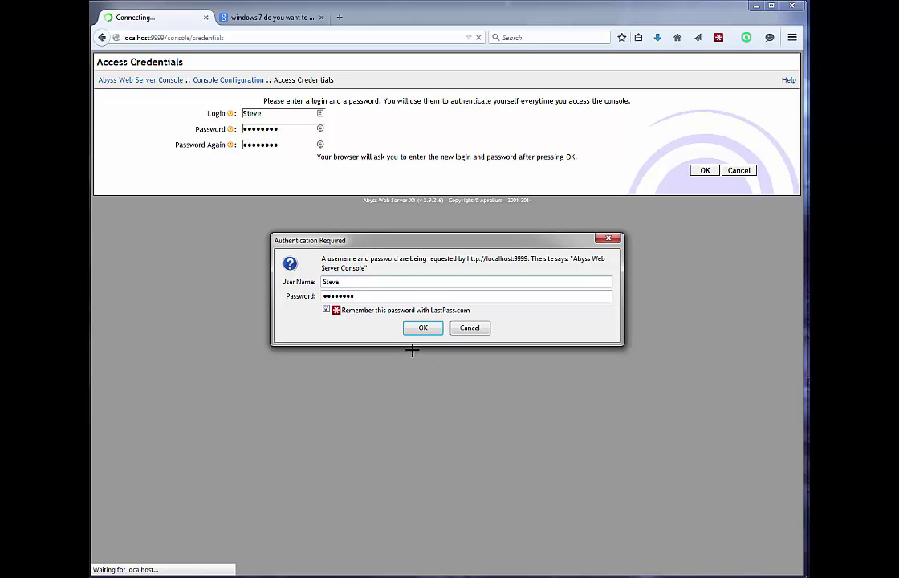
left_click(421, 329)
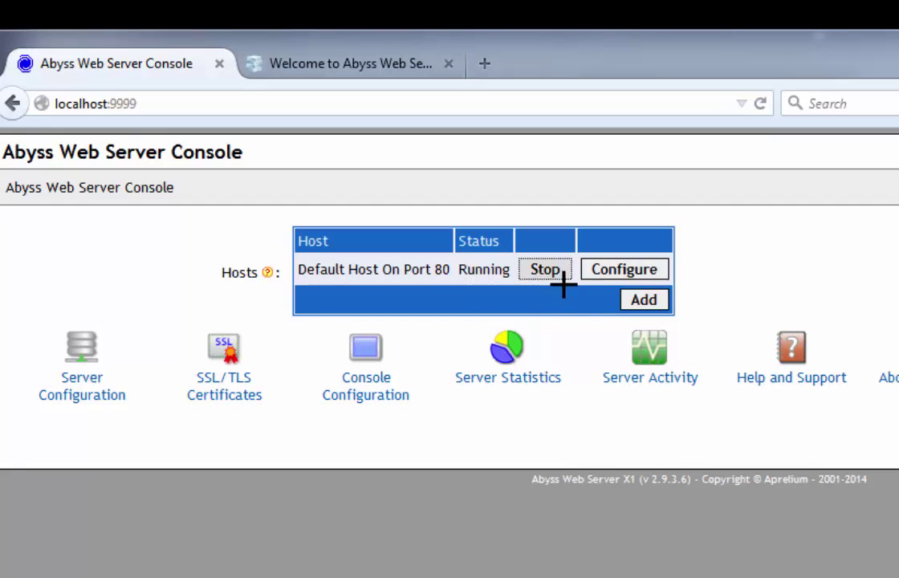
View the server's welcome page and open the General settings of the default host on port 80
left_click(634, 277)
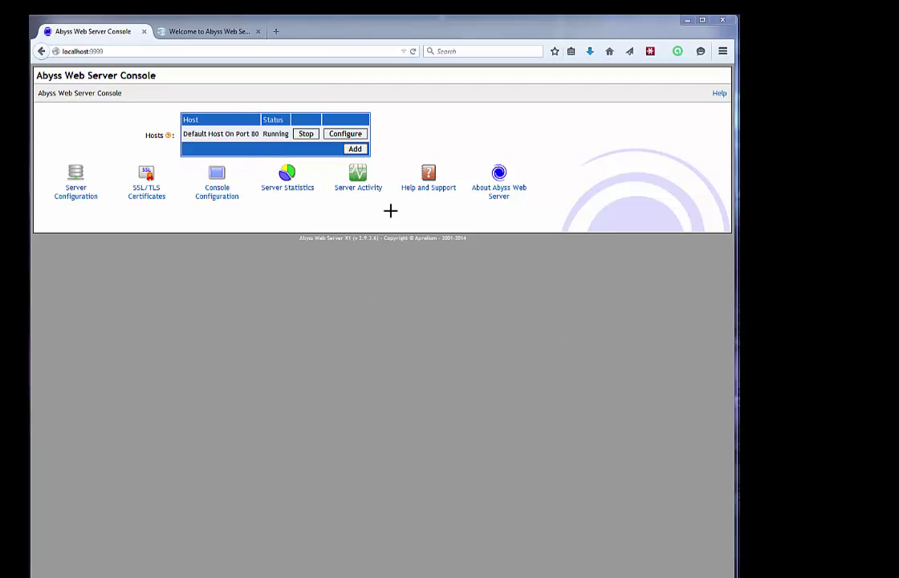
left_click(198, 31)
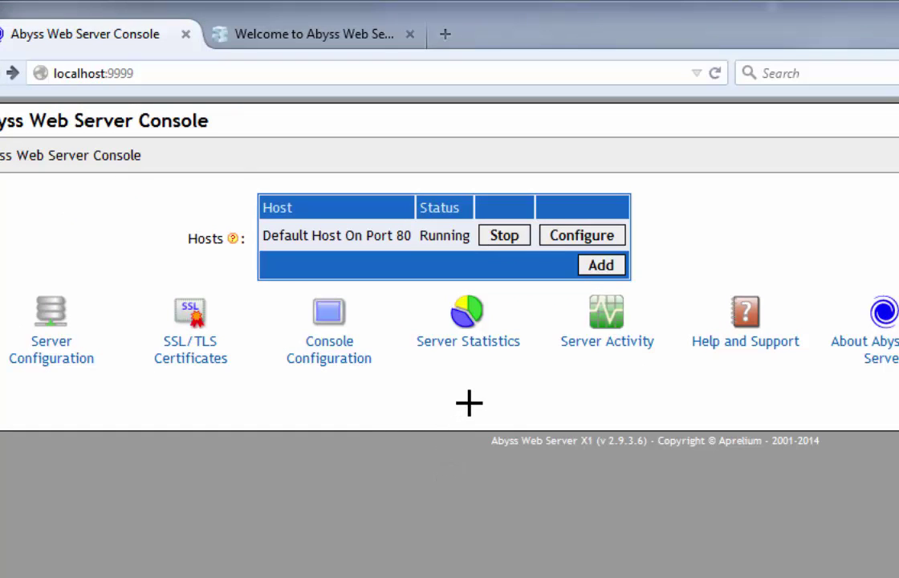
left_click(584, 238)
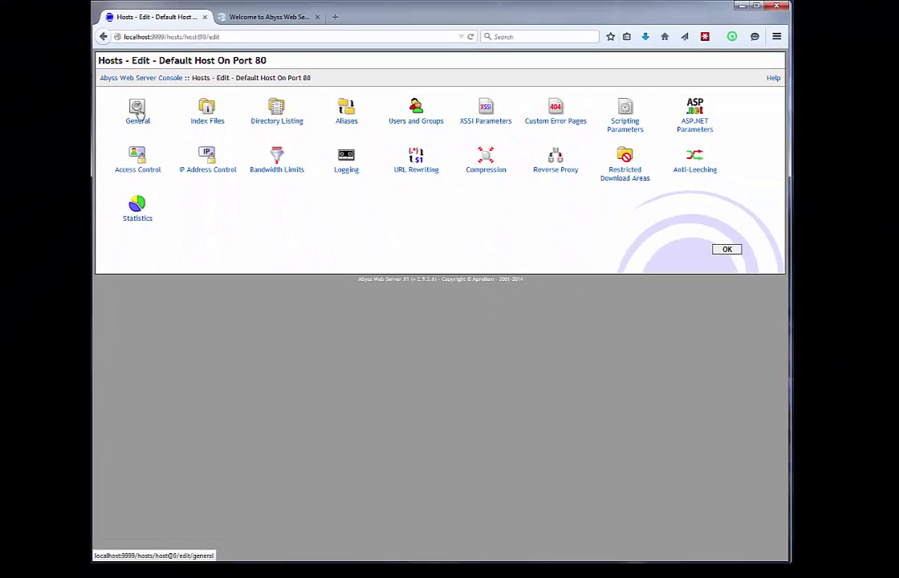
left_click(117, 135)
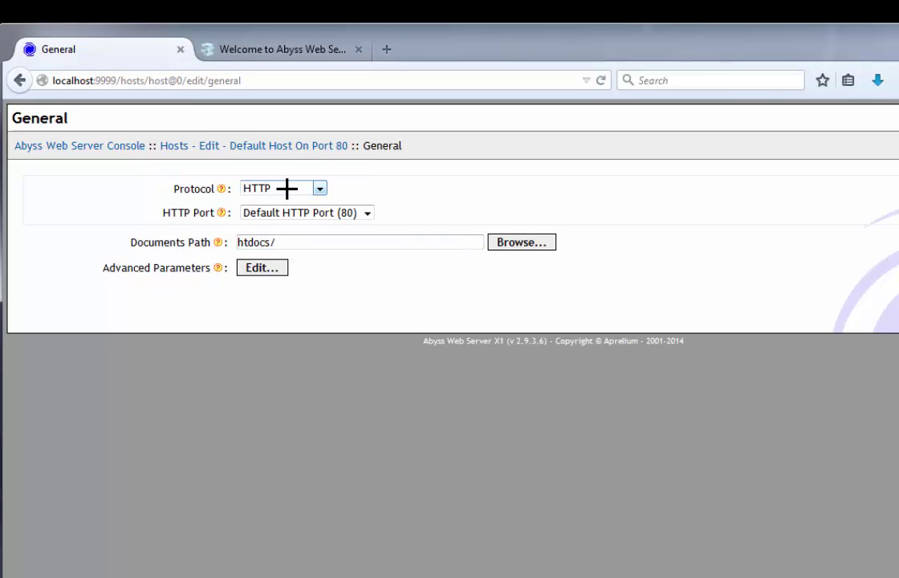
Review the available Protocol and HTTP Port options for the default host, keeping HTTP and Default HTTP Port (80)
left_click(324, 189)
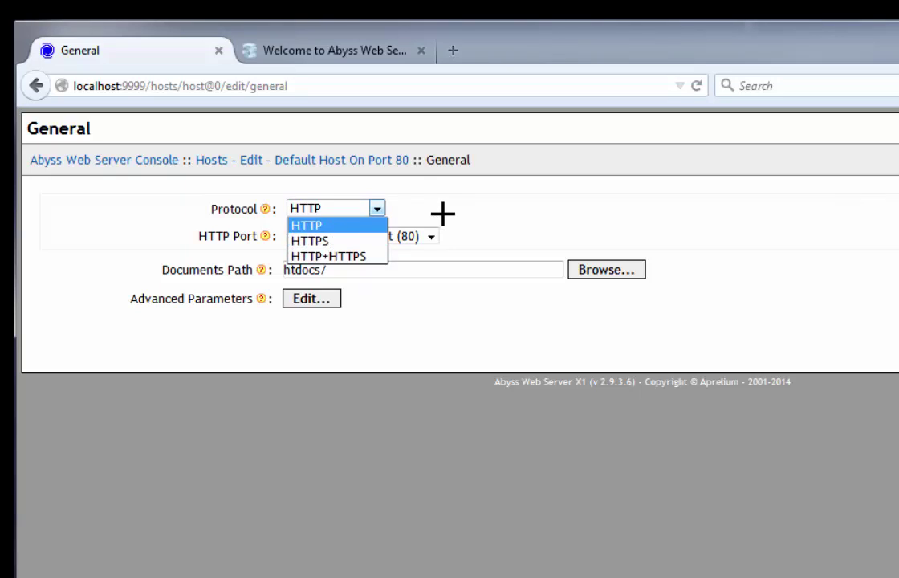
left_click(384, 211)
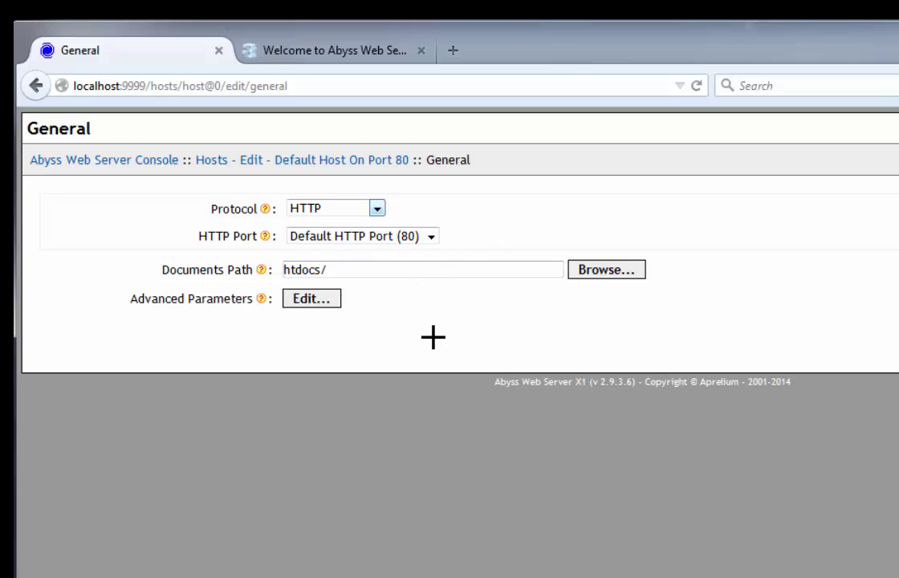
left_click(435, 239)
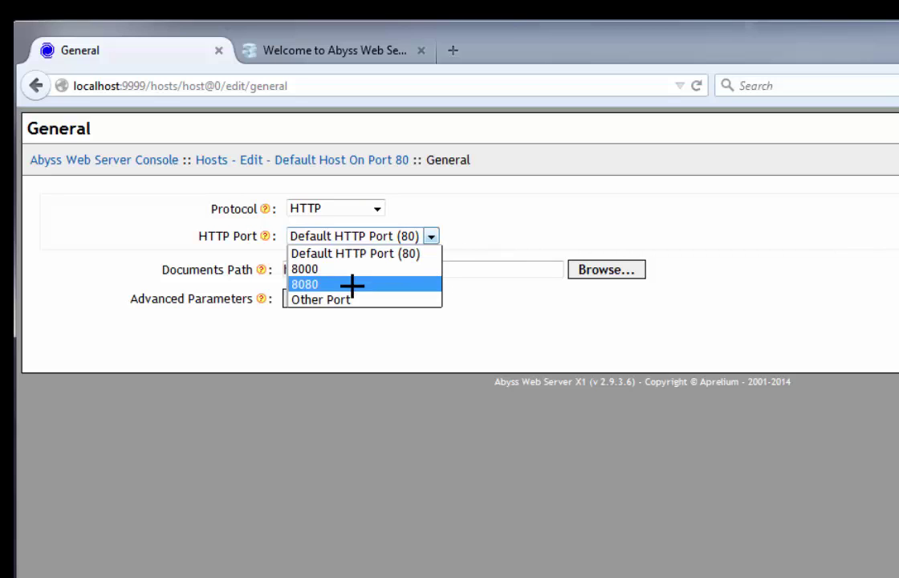
left_click(504, 323)
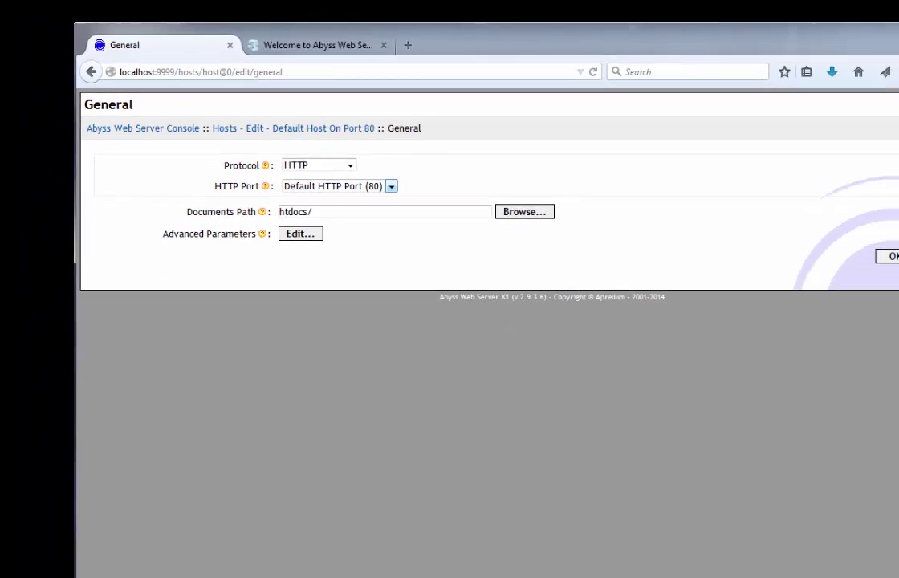
Switch to Windows Explorer and look into the htdocs folder inside C:\Abyss Web Server
key("alt+Tab")
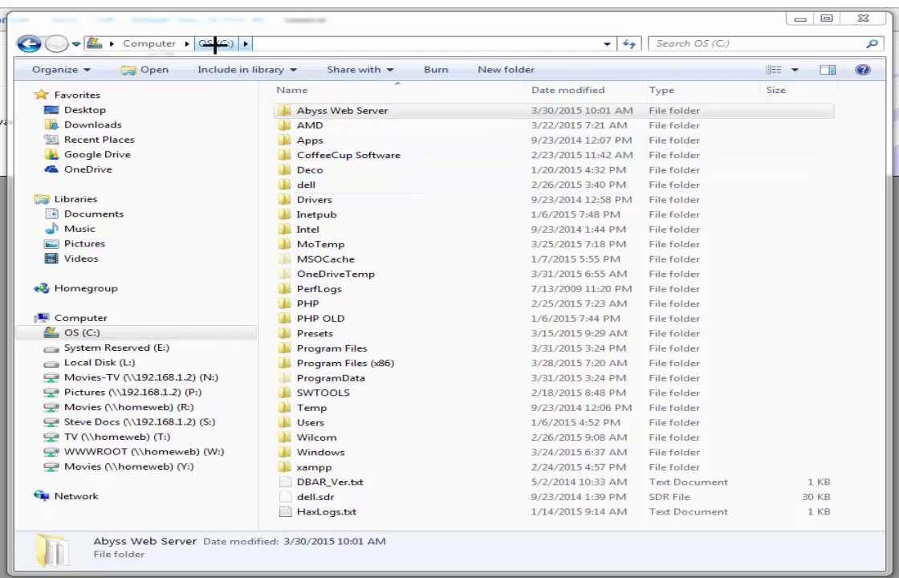
double_click(295, 110)
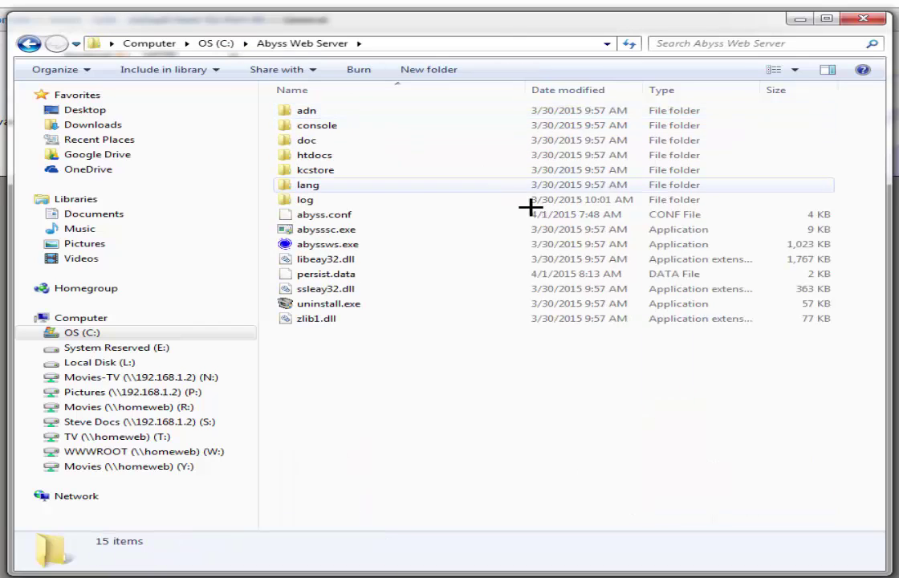
double_click(319, 155)
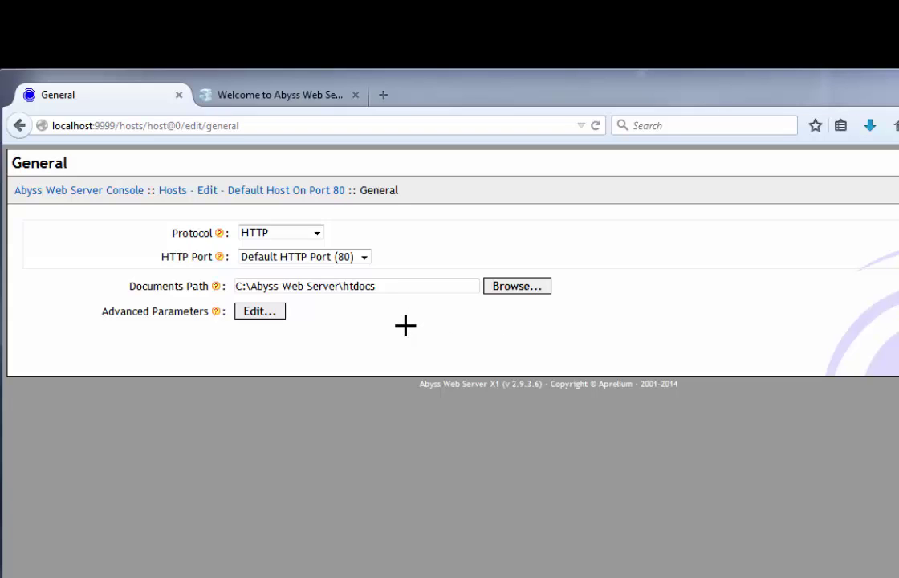
Browse to the L: drive and set the host's documents path to L:\websites\htdocs
left_click(514, 297)
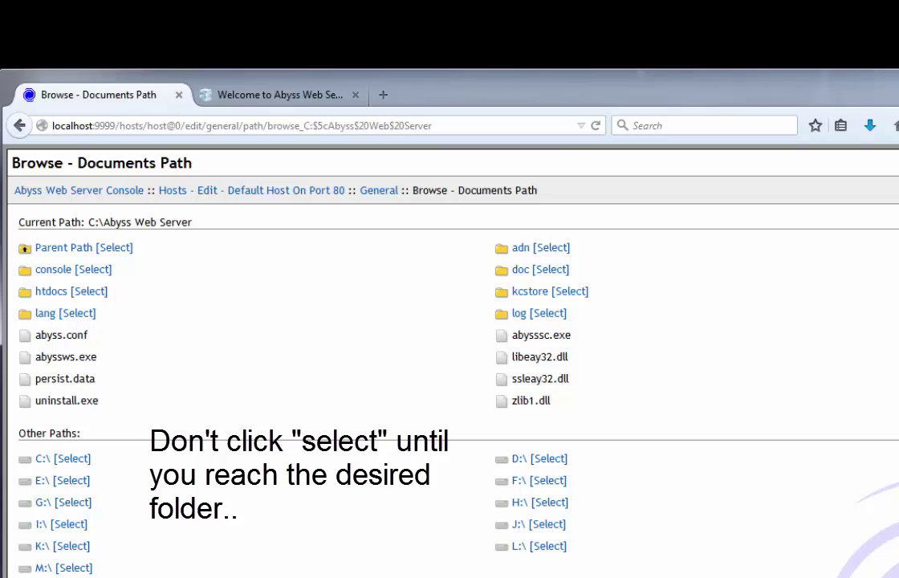
left_click(518, 549)
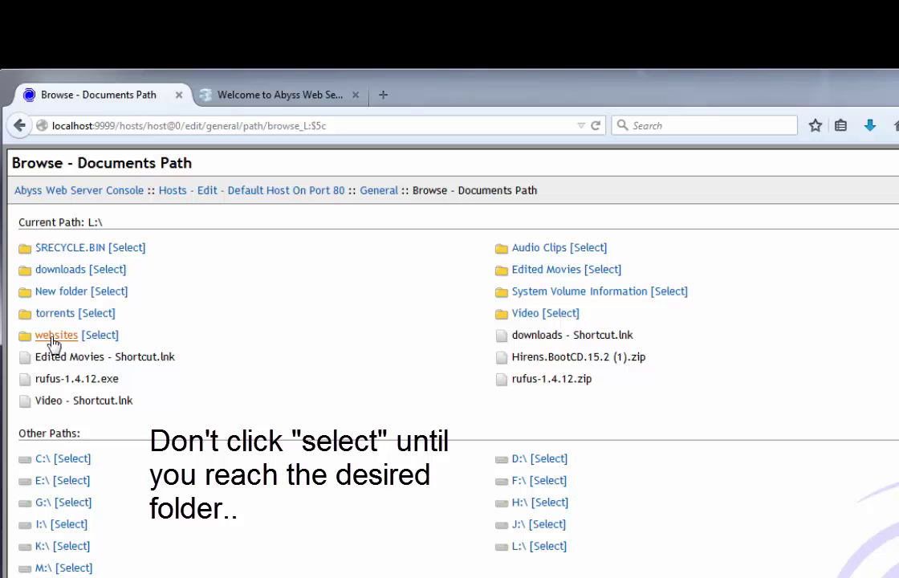
left_click(53, 342)
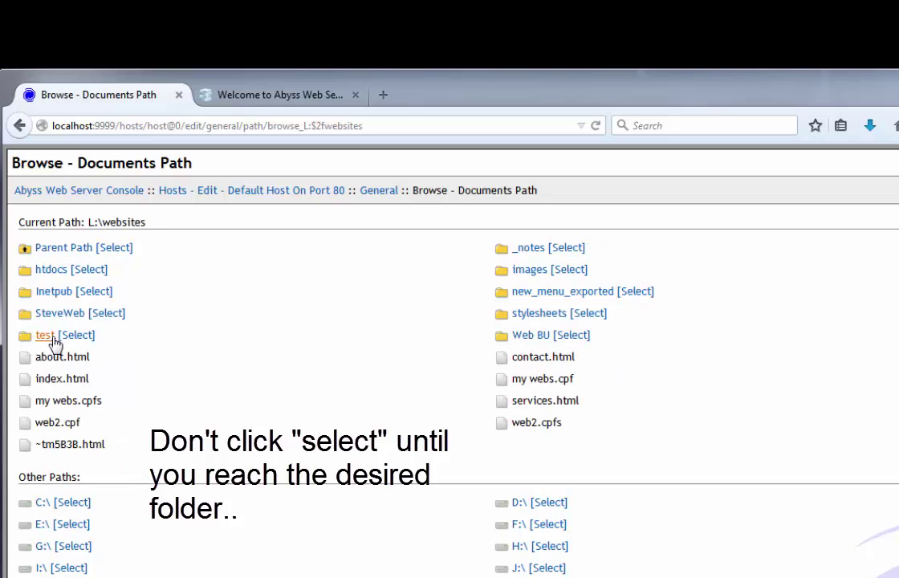
left_click(90, 273)
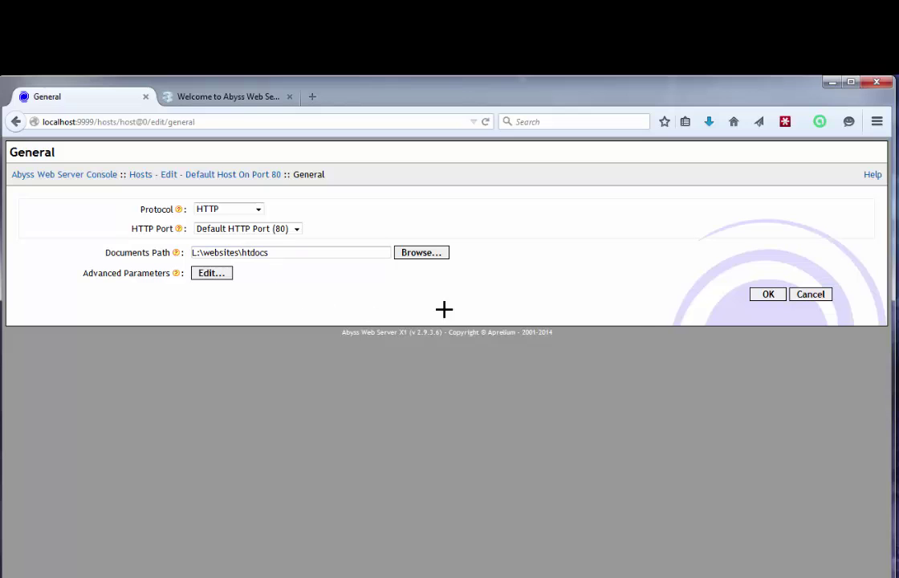
Save the default host's General settings and restart the server to apply the modified configuration
left_click(768, 296)
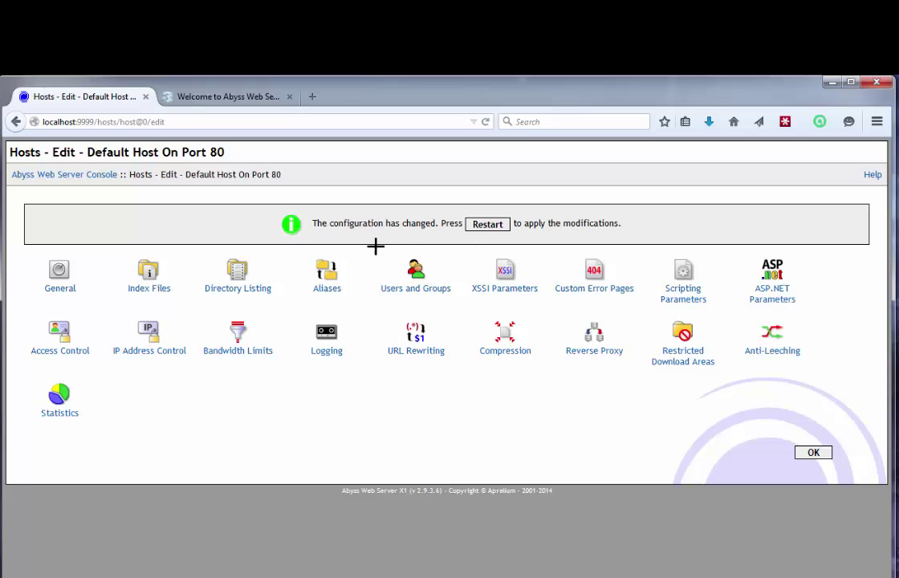
left_click(493, 231)
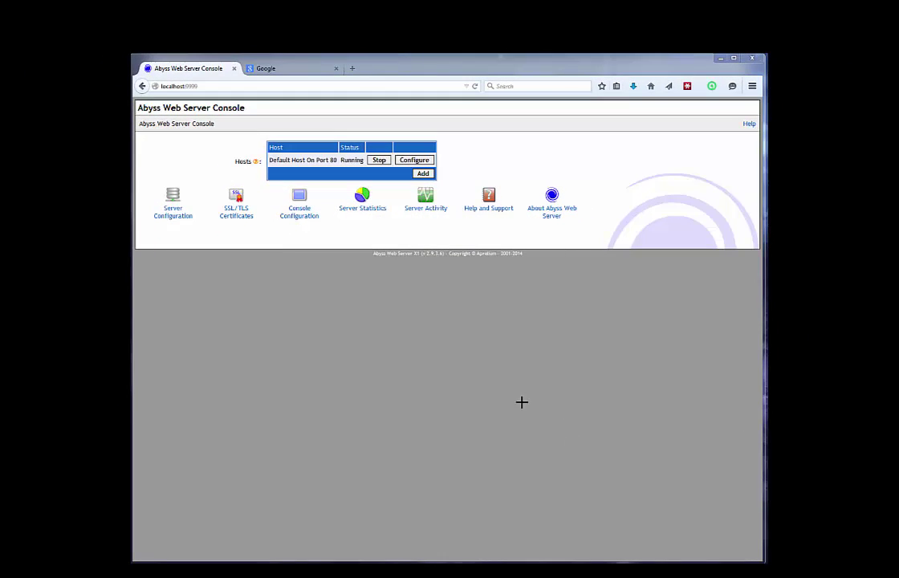
Load localhost in the second browser tab to check the page the web server delivers
left_click(294, 70)
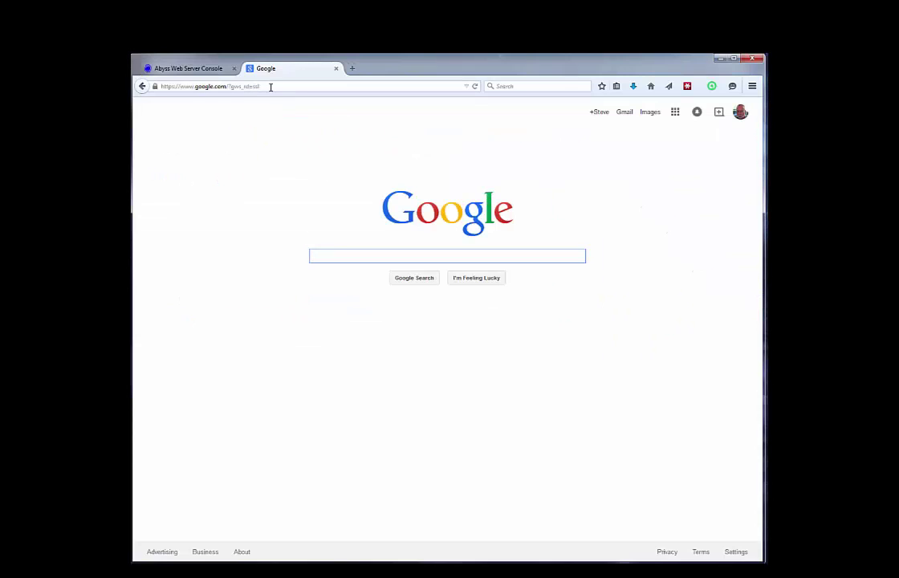
left_click(271, 86)
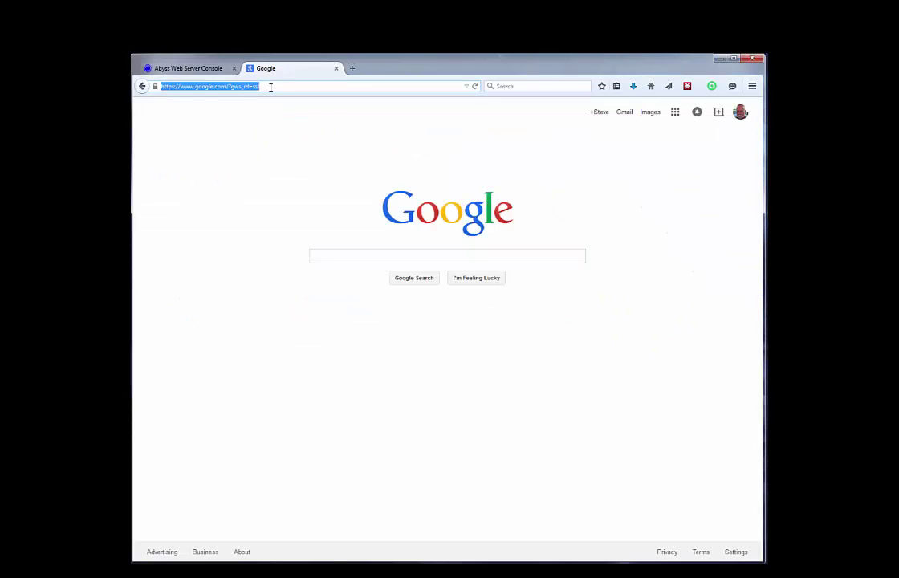
type("local")
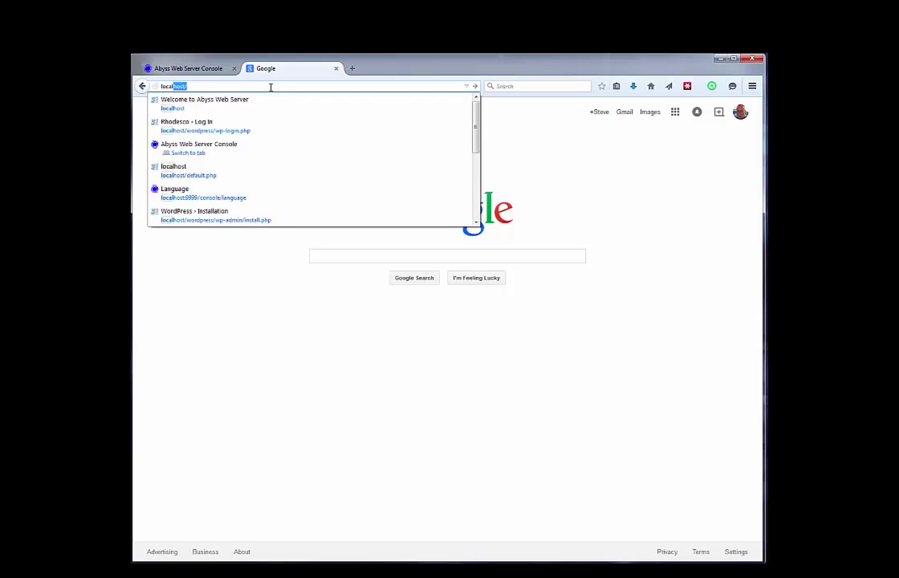
type("host")
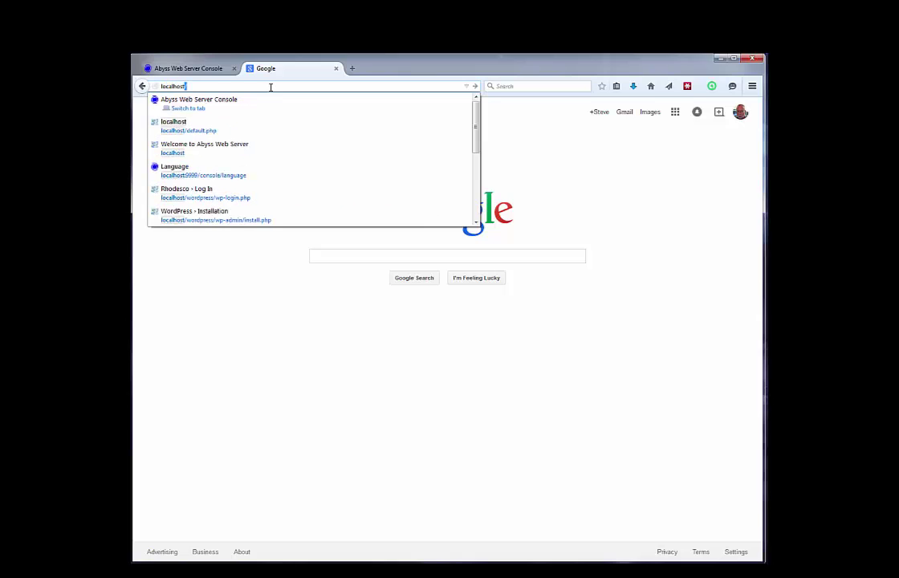
key("Return")
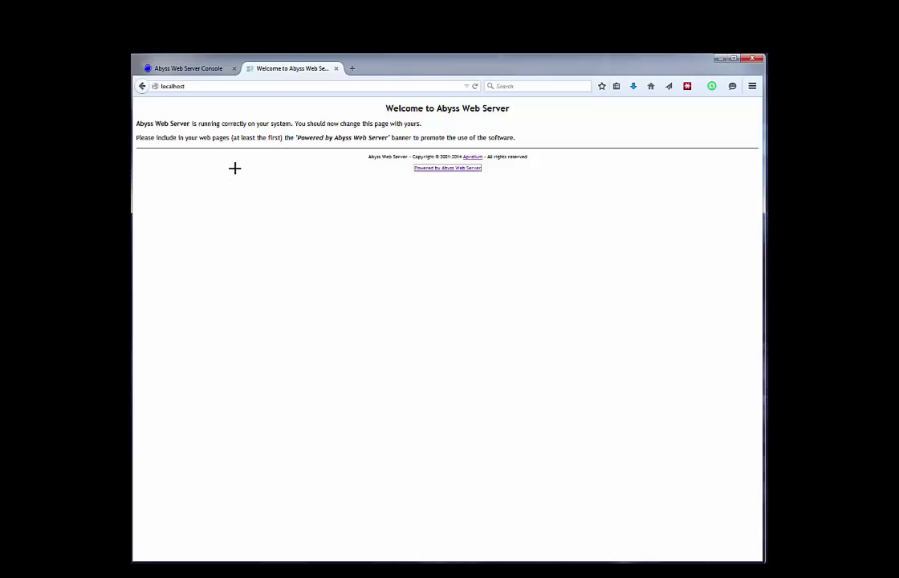
Load the loopback address 127.0.0.1 in the same browser tab to view the hosted website
left_click(194, 87)
type("127")
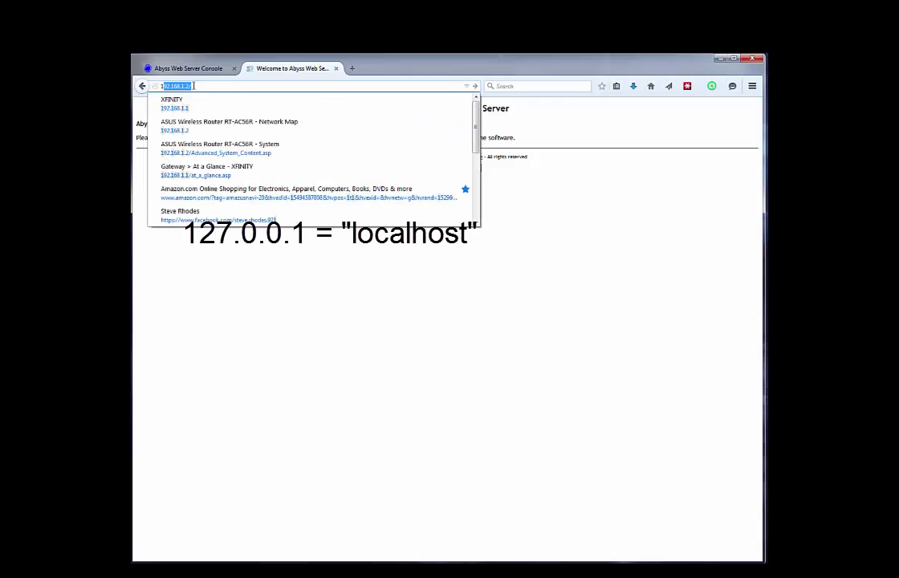
type(".0")
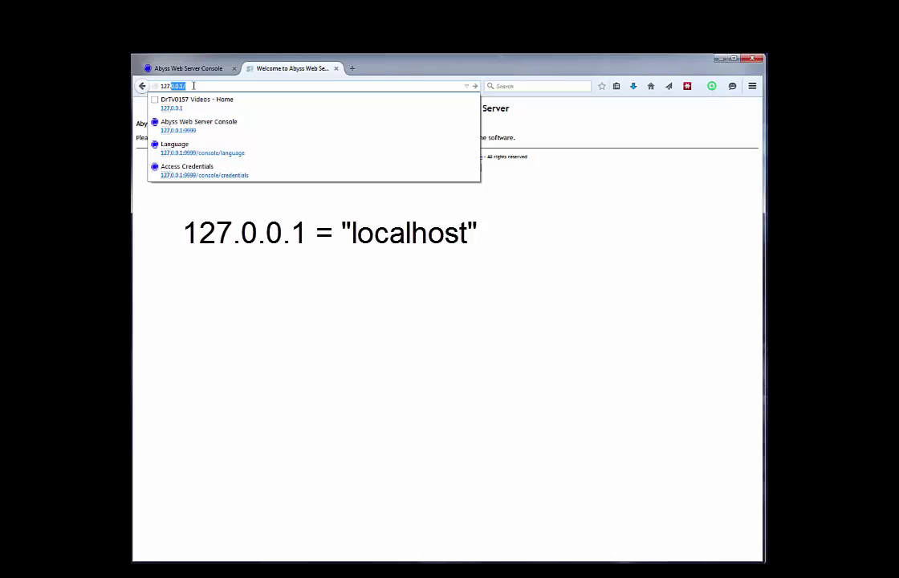
type(".0.1")
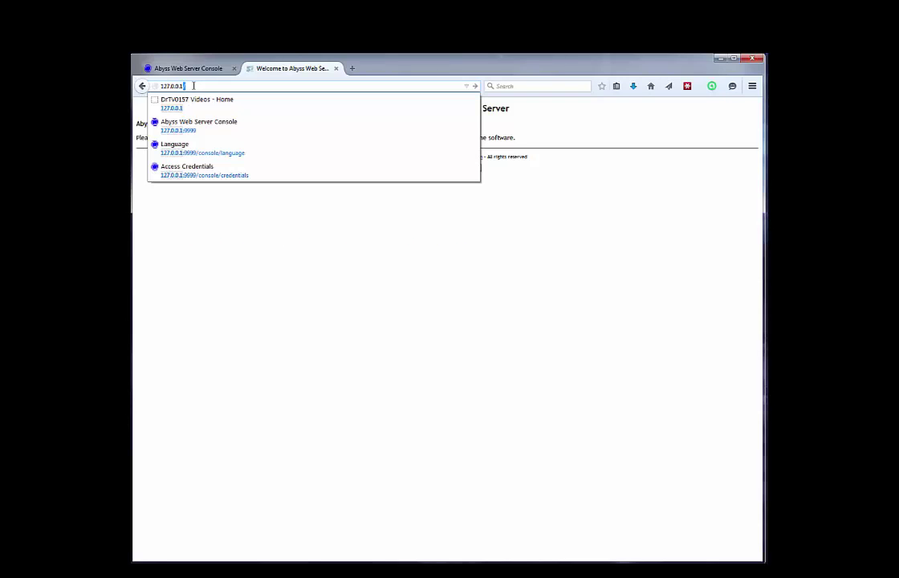
key("Return")
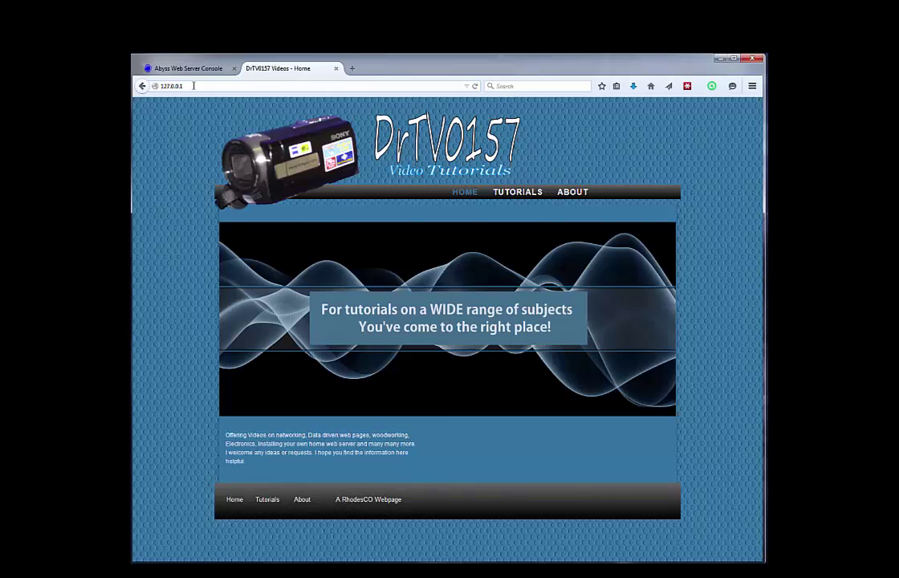